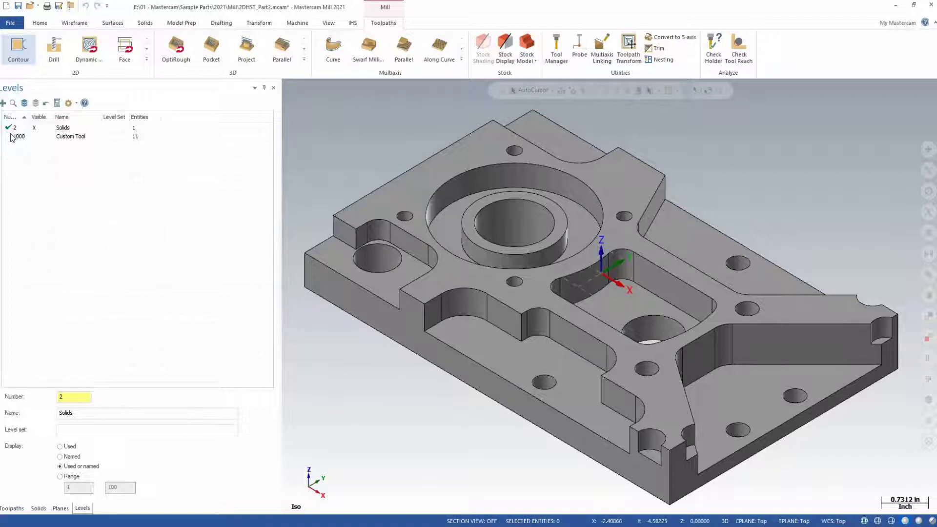
# - Make level 1000 working, hide the Solids level, and view the Custom Tool profile from Top (WCS)
pyautogui.click(13, 137)
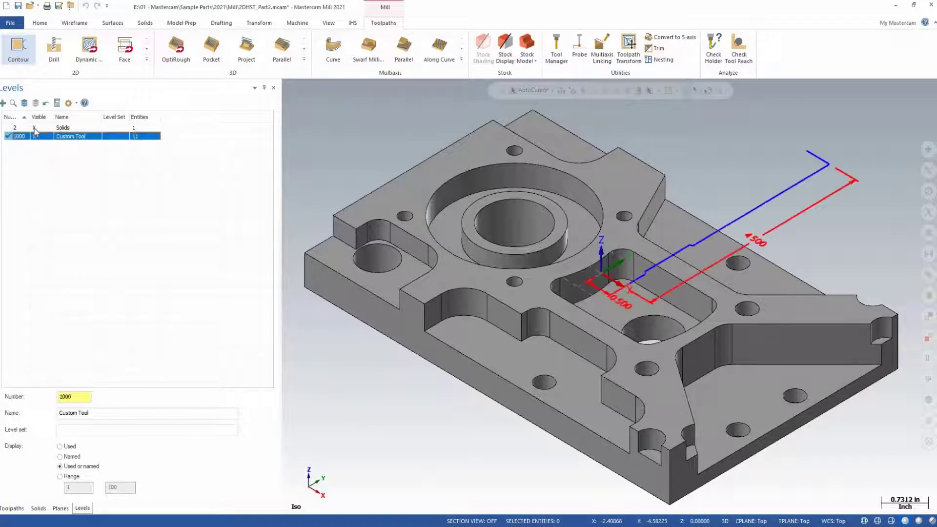
pyautogui.click(34, 128)
pyautogui.rightClick(501, 274)
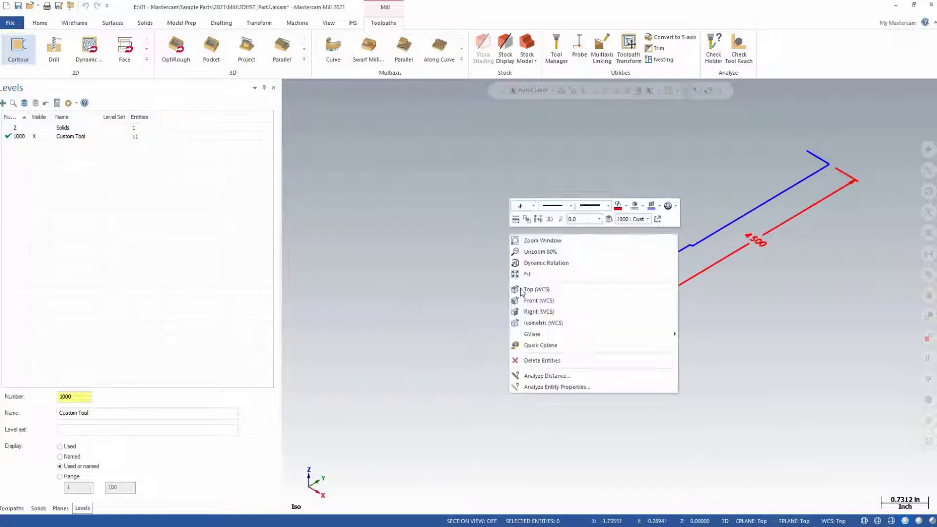
pyautogui.click(508, 283)
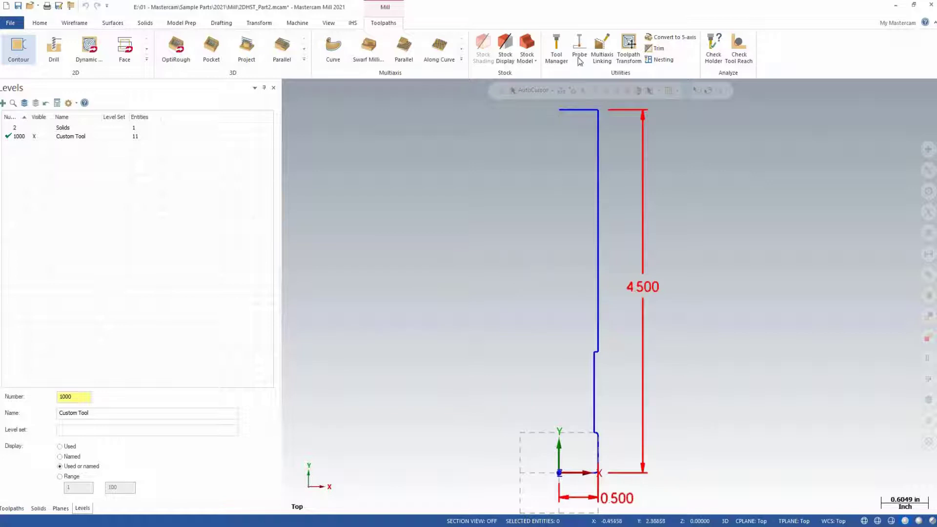
# - In the Tool Manager, create a new tool for the part and pick the Custom tool type
pyautogui.click(560, 46)
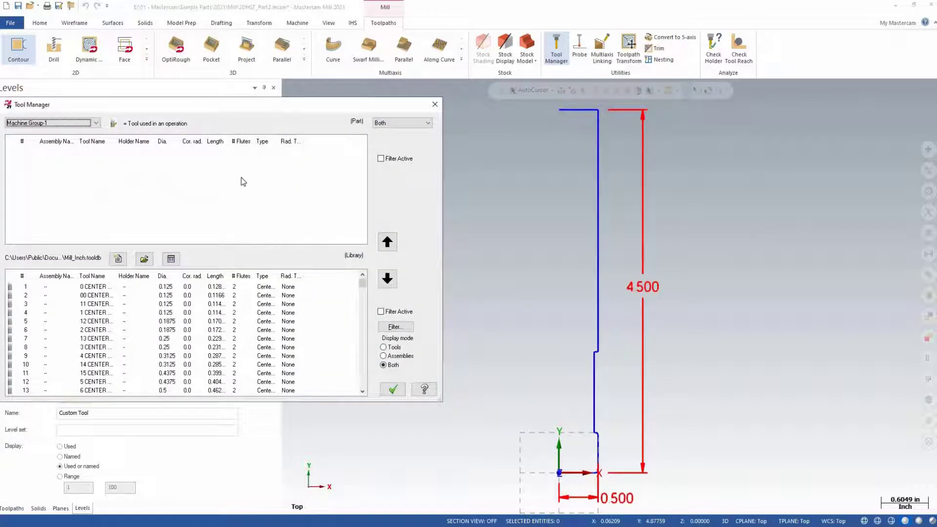
pyautogui.rightClick(242, 180)
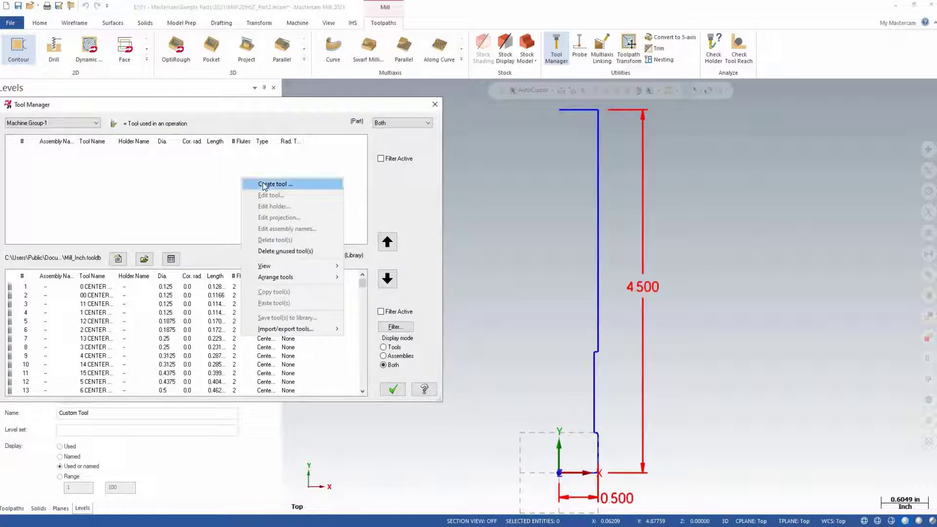
pyautogui.click(264, 185)
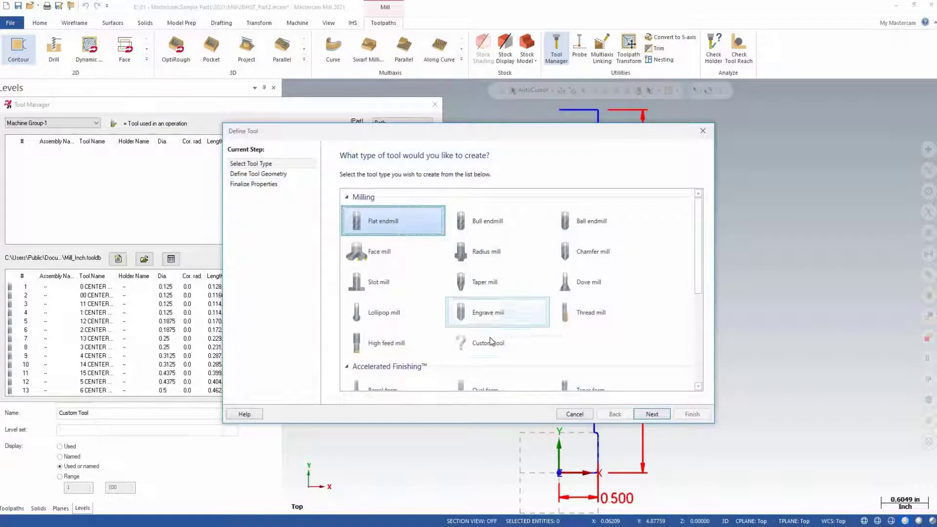
pyautogui.click(515, 344)
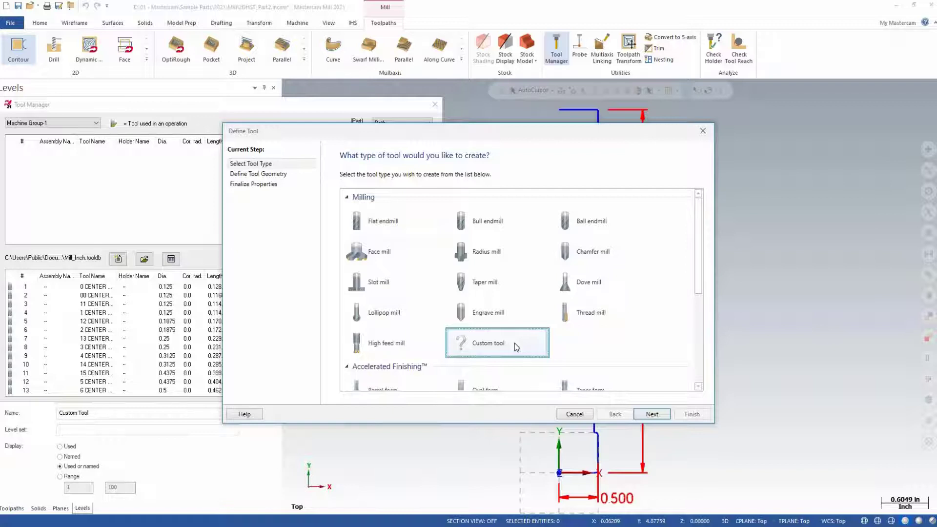
# - Import the tool shape from level 1000 Custom Tool: diameter 1, overall length 4.5, cutting length 1.5
pyautogui.click(654, 416)
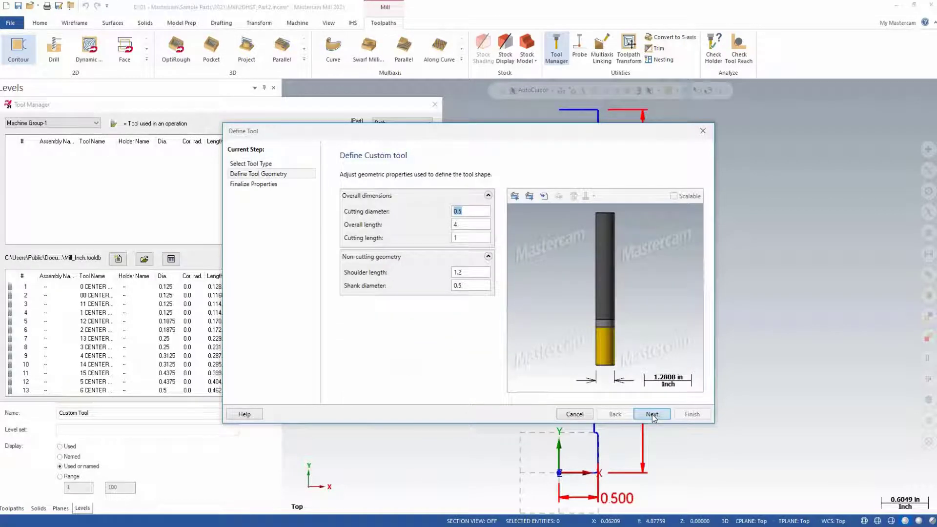
pyautogui.click(515, 197)
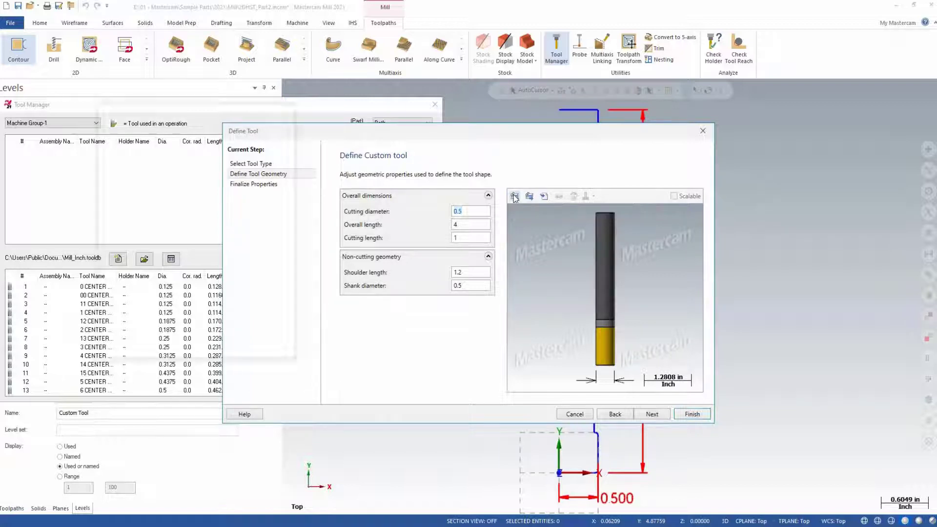
pyautogui.click(488, 194)
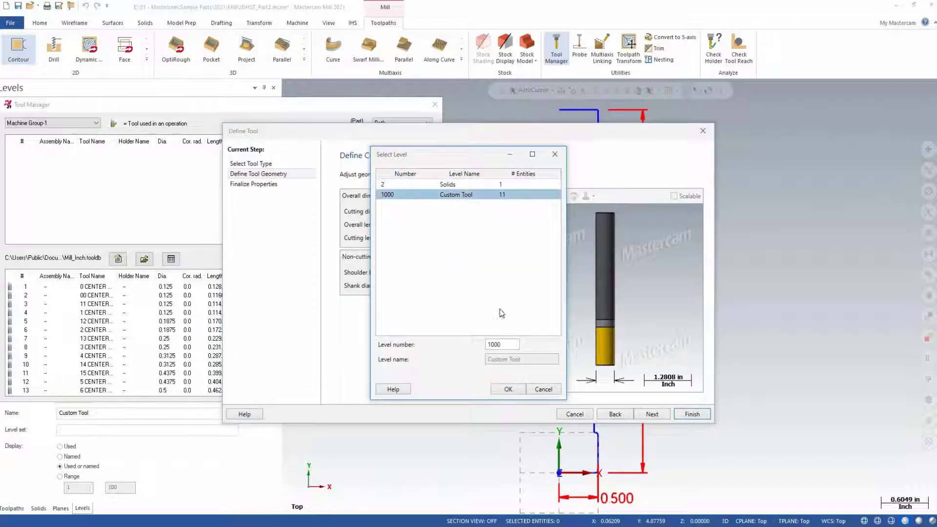
pyautogui.click(508, 389)
pyautogui.scroll(3, 609, 362)
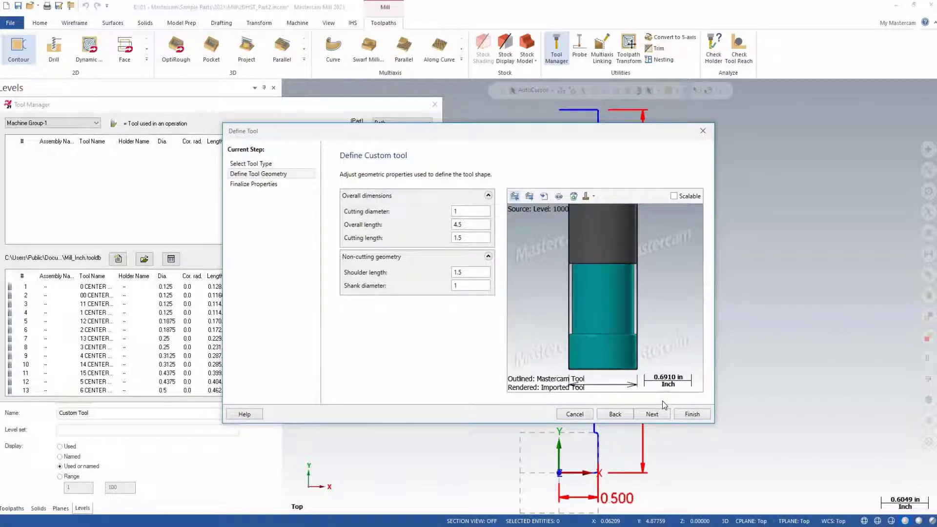
# - Set the custom tool to tool number 2 with 900 SFM and 0.003 FPT
pyautogui.click(653, 414)
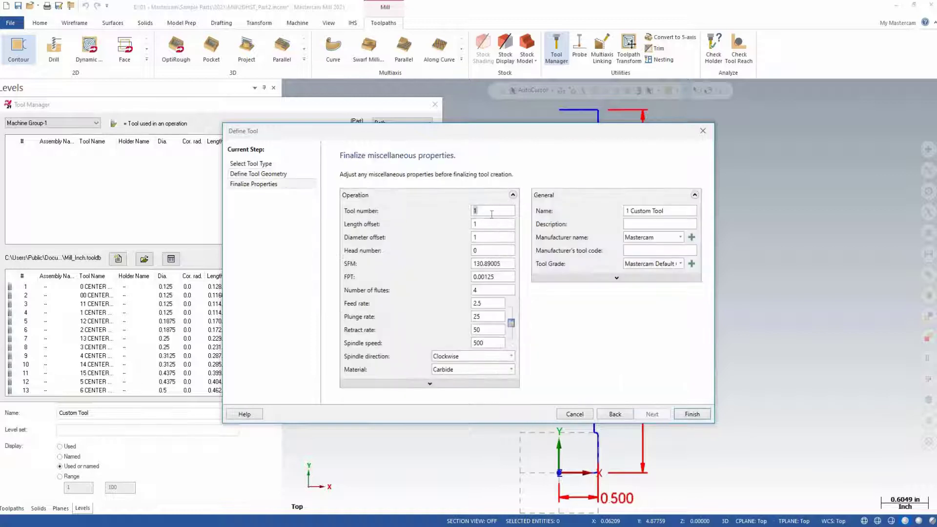
pyautogui.write('2')
pyautogui.click(488, 224)
pyautogui.press('Tab')
pyautogui.write('900')
pyautogui.press('Tab')
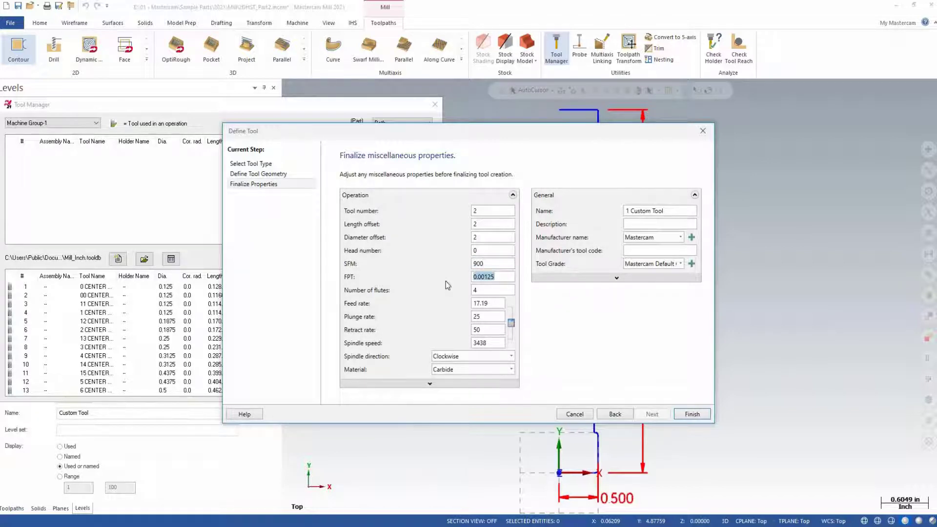
pyautogui.write('0.003')
# - Name the tool 1" SHOULDER MILL and finish the tool definition
pyautogui.moveTo(671, 213); pyautogui.dragTo(608, 221)
pyautogui.write('1')
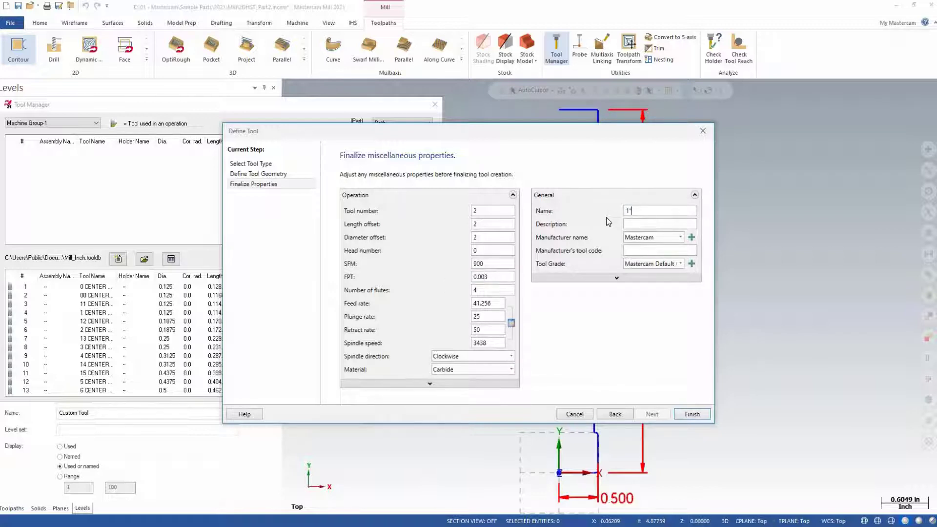
pyautogui.write('"')
pyautogui.write(' SHOULDER M')
pyautogui.write('IOLL')
pyautogui.press('BackSpace')
pyautogui.press('BackSpace')
pyautogui.press('BackSpace')
pyautogui.write('LL')
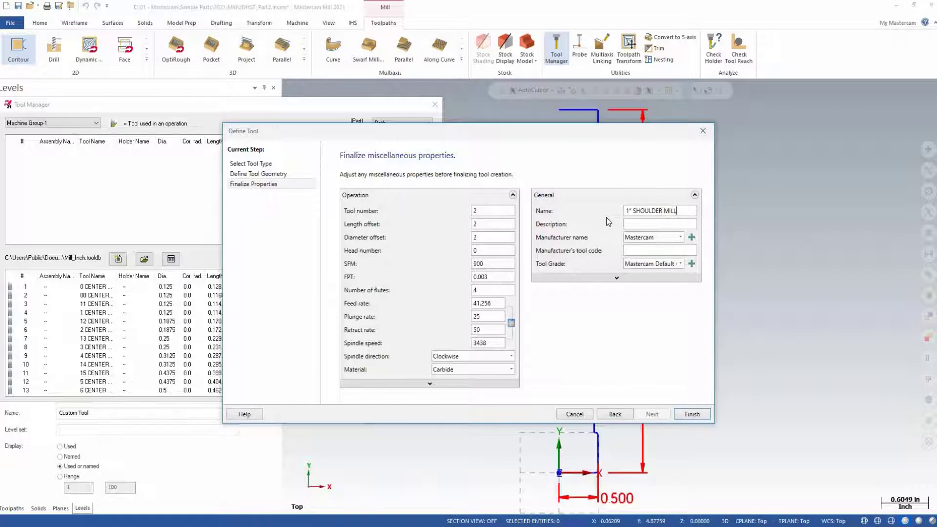
pyautogui.click(688, 414)
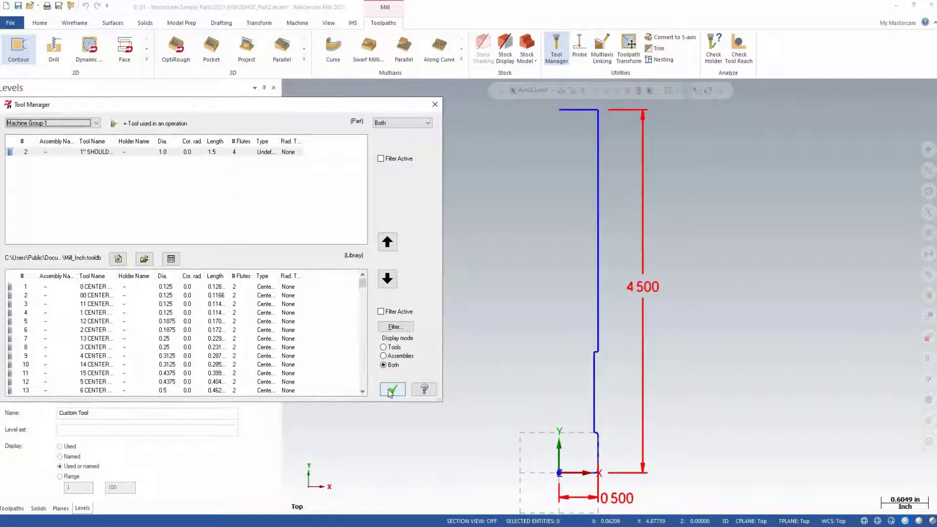
# - Reactivate the Solids level, hide Custom Tool geometry, and display the stock outline in isometric view
pyautogui.click(391, 389)
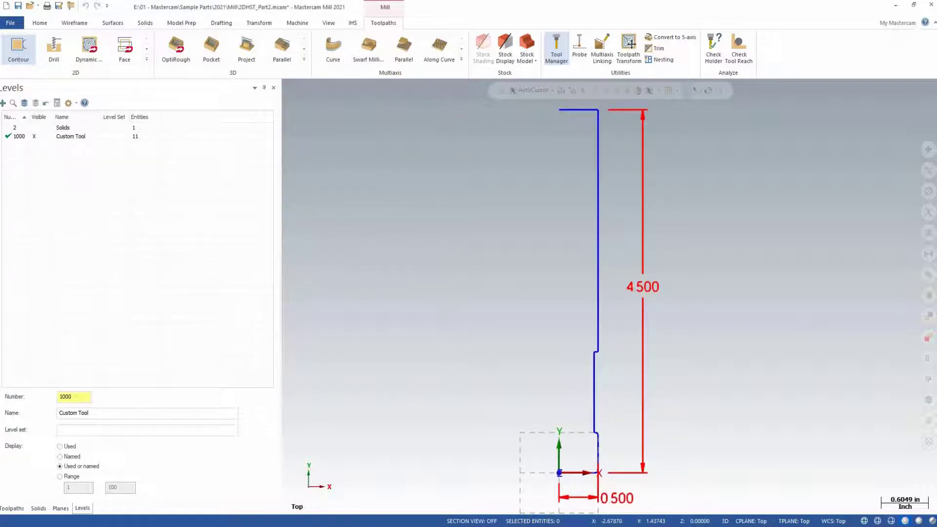
pyautogui.click(11, 128)
pyautogui.click(34, 137)
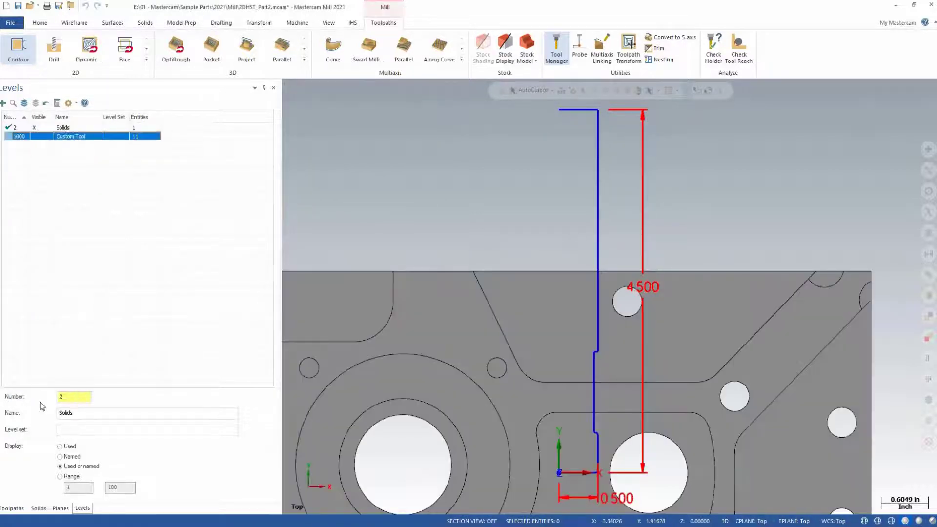
pyautogui.click(12, 509)
pyautogui.click(51, 161)
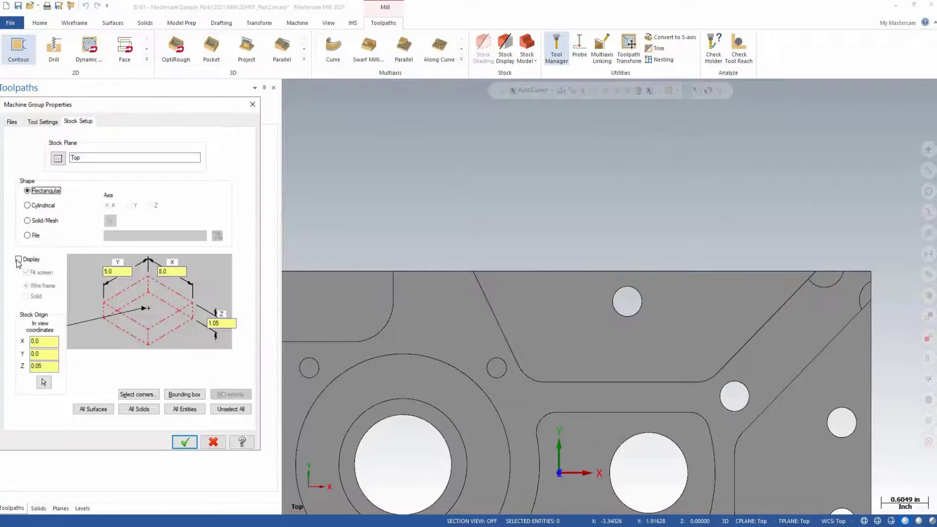
pyautogui.click(19, 259)
pyautogui.click(184, 441)
pyautogui.rightClick(454, 196)
pyautogui.click(490, 287)
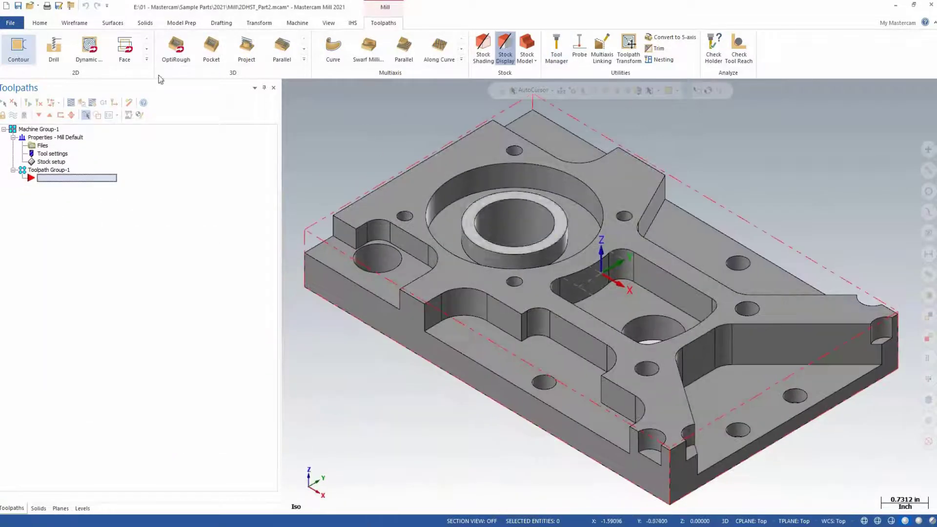
# - Create a facing toolpath on the stock boundary using the 1" shoulder mill
pyautogui.click(124, 48)
pyautogui.click(102, 442)
pyautogui.click(154, 162)
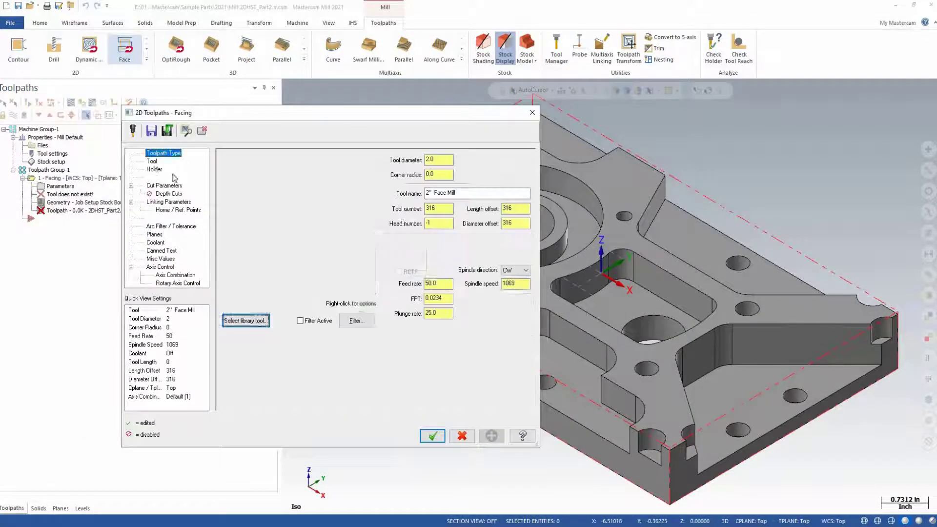
pyautogui.click(274, 182)
pyautogui.click(432, 434)
# - Create a 2D contour toolpath on the chained geometry using the 1" shoulder mill
pyautogui.click(19, 48)
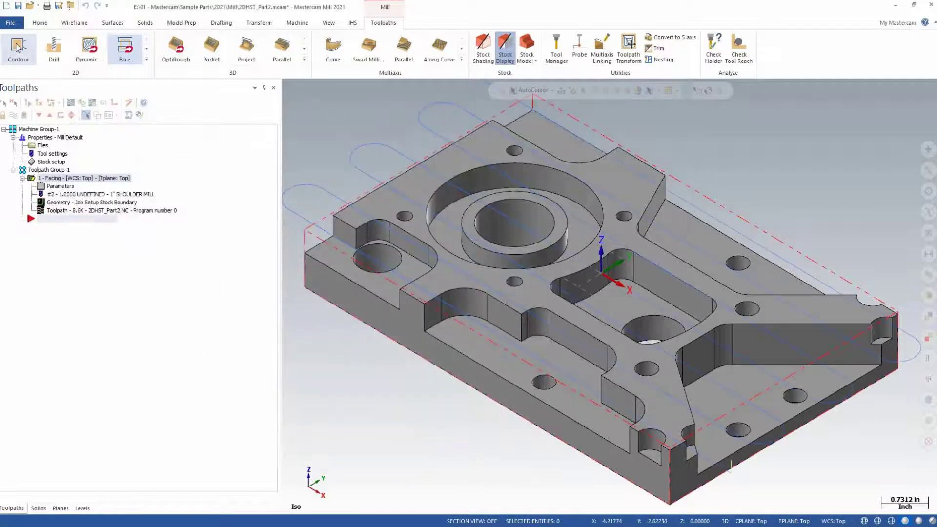
pyautogui.click(101, 437)
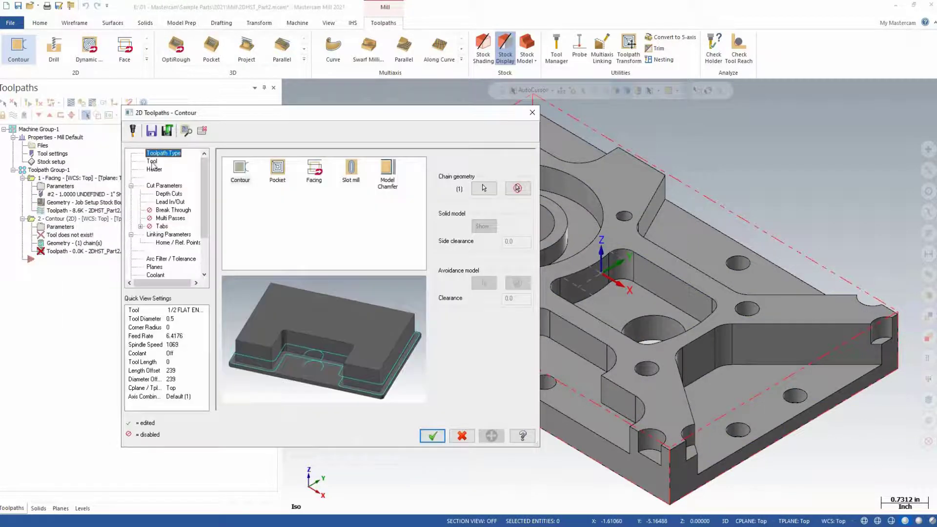
pyautogui.click(152, 162)
pyautogui.click(289, 182)
pyautogui.click(423, 435)
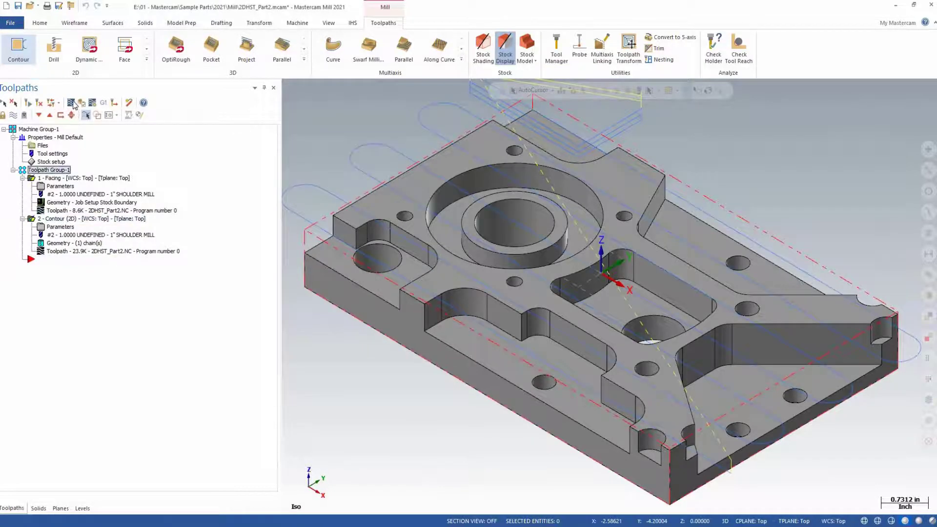
pyautogui.click(71, 102)
pyautogui.click(288, 88)
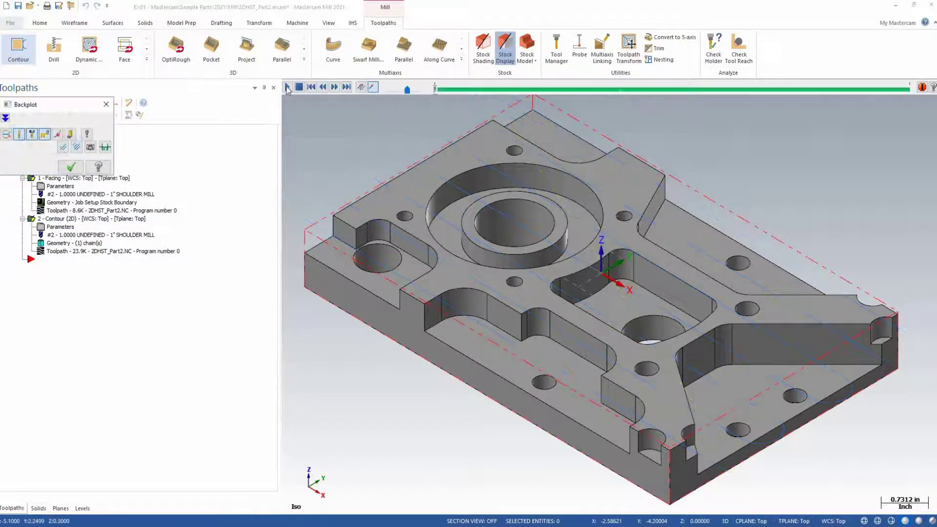
pyautogui.click(287, 88)
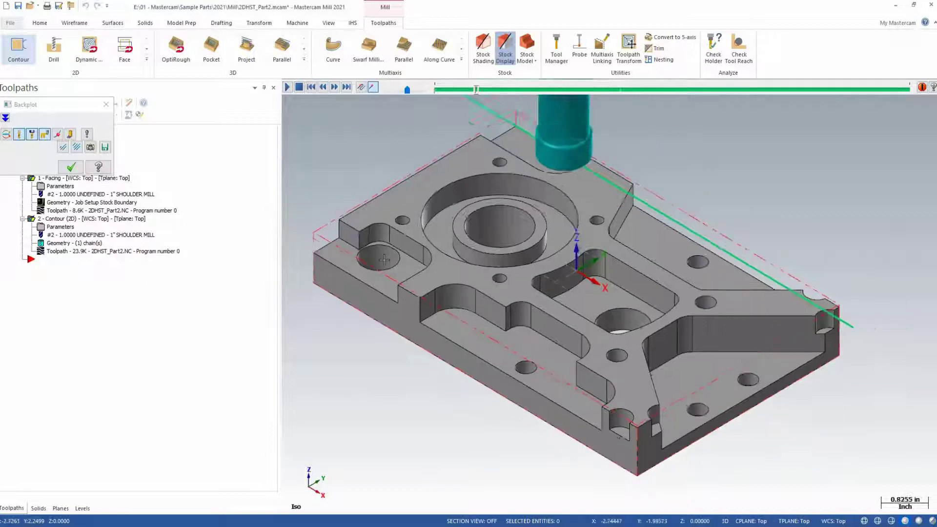
pyautogui.moveTo(407, 90); pyautogui.dragTo(414, 90)
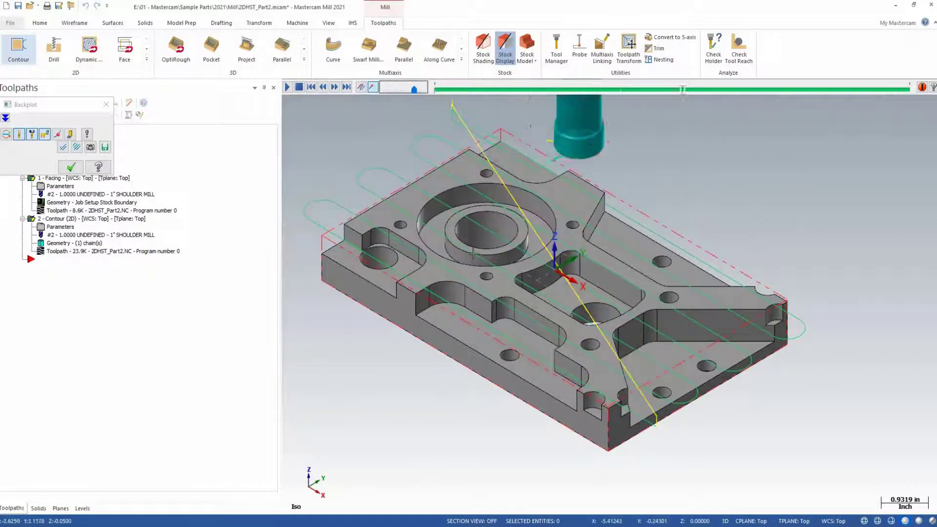
pyautogui.scroll(1, 510, 177)
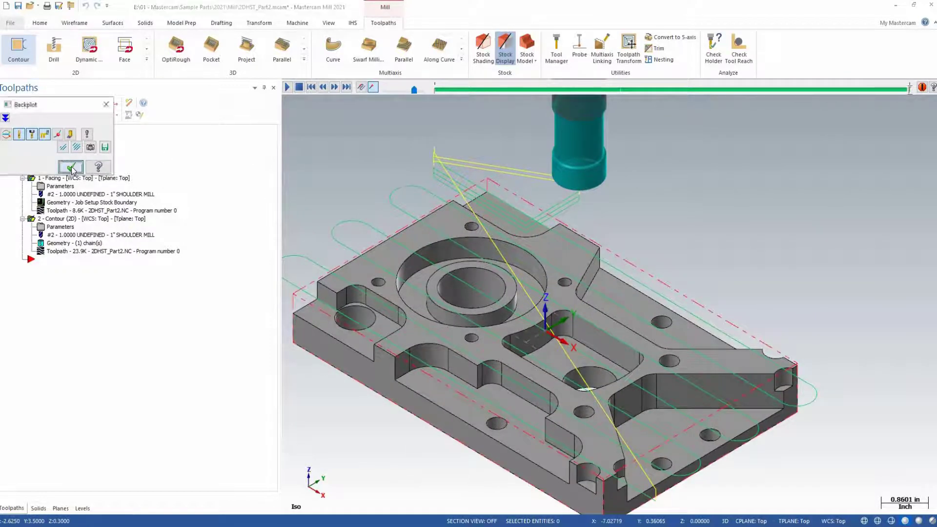
pyautogui.click(73, 167)
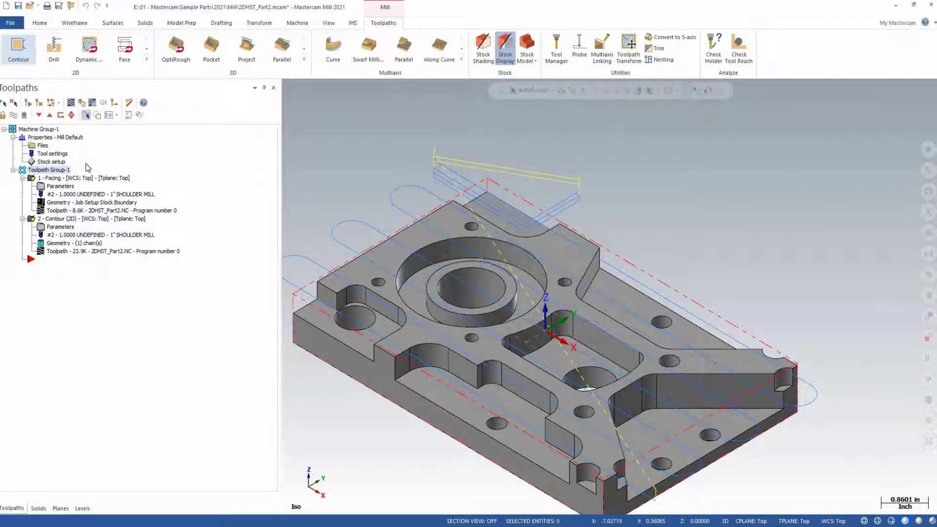
# - Load the mycustomtools.TOOLDB library into the Tool Manager
pyautogui.click(561, 50)
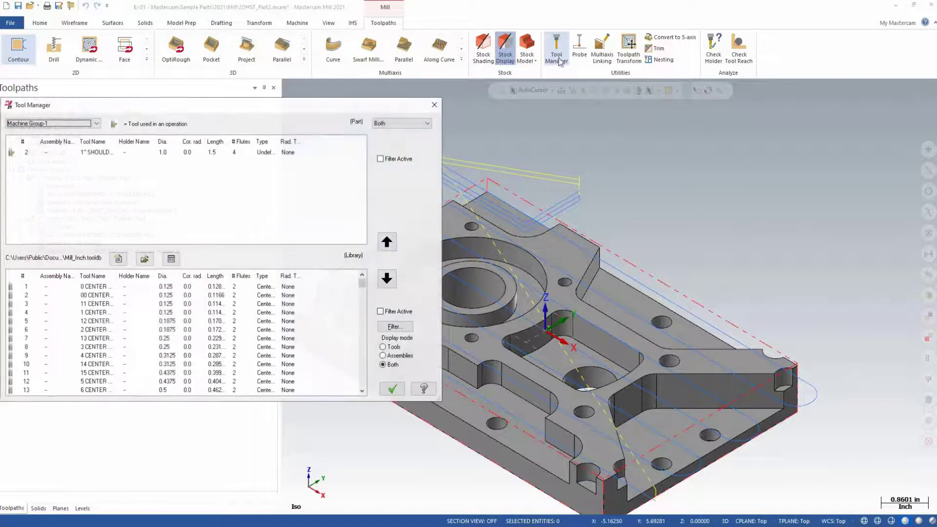
pyautogui.click(143, 261)
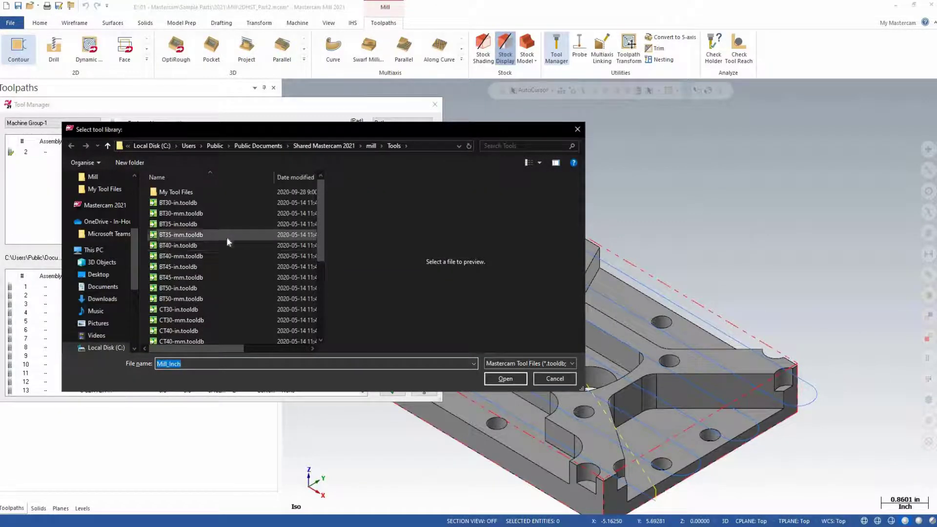
pyautogui.scroll(-5, 226, 239)
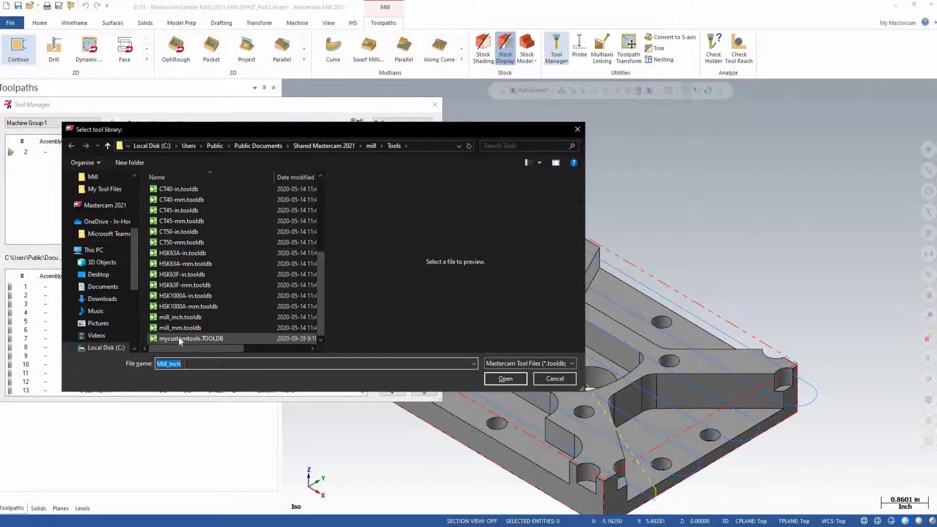
pyautogui.click(244, 339)
pyautogui.click(502, 379)
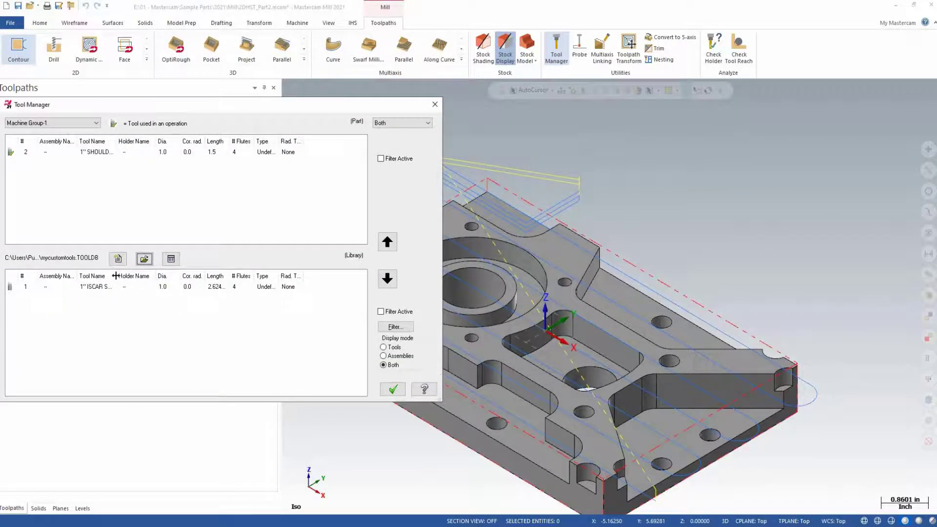
# - Copy part tool 2, the 1" SHOULDER MILL, into mycustomtools.TOOLDB and save the library
pyautogui.moveTo(118, 276); pyautogui.dragTo(151, 276)
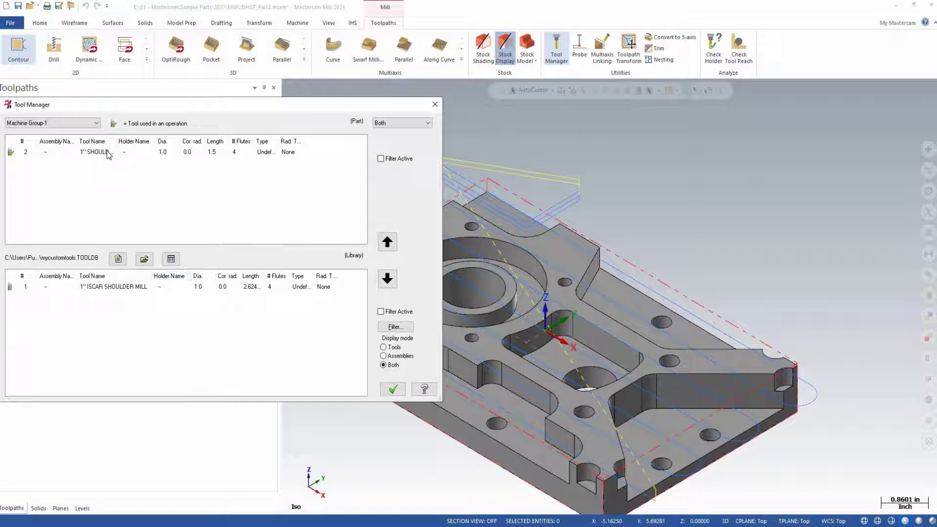
pyautogui.click(122, 152)
pyautogui.click(389, 278)
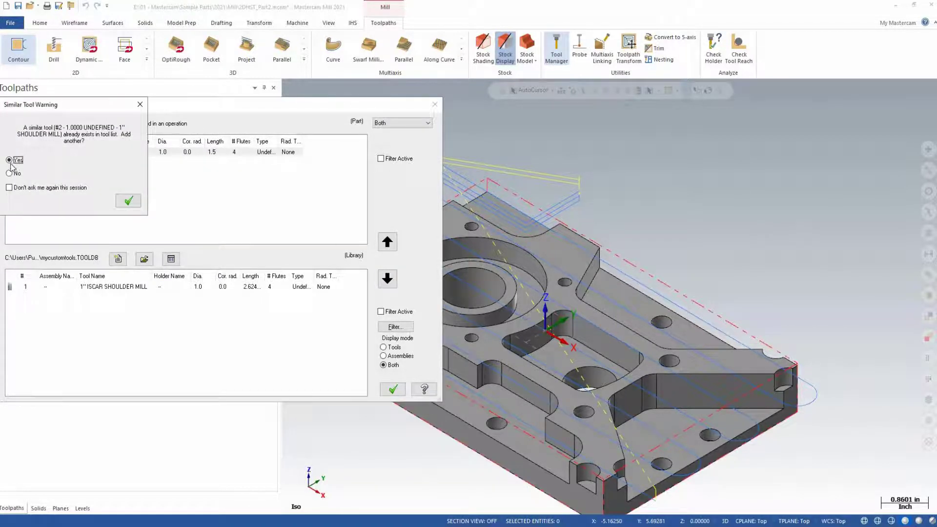
pyautogui.click(130, 204)
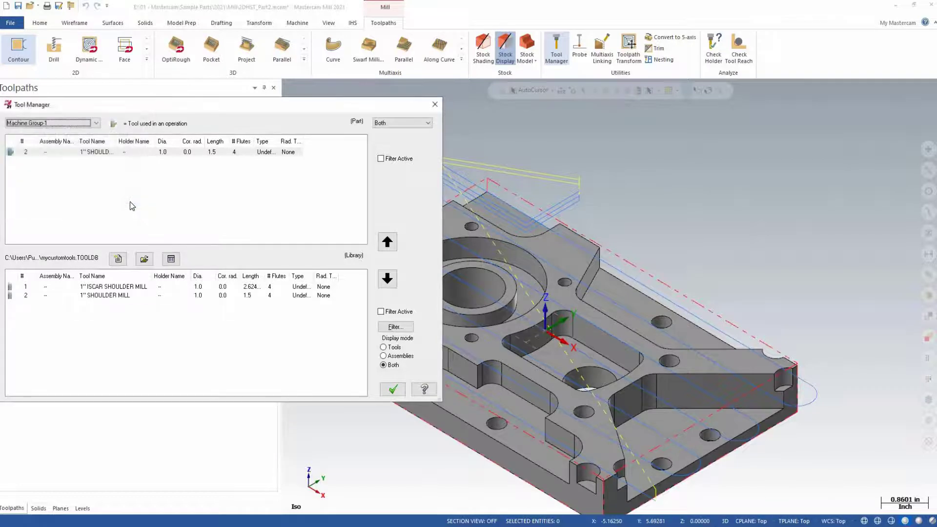
pyautogui.click(394, 390)
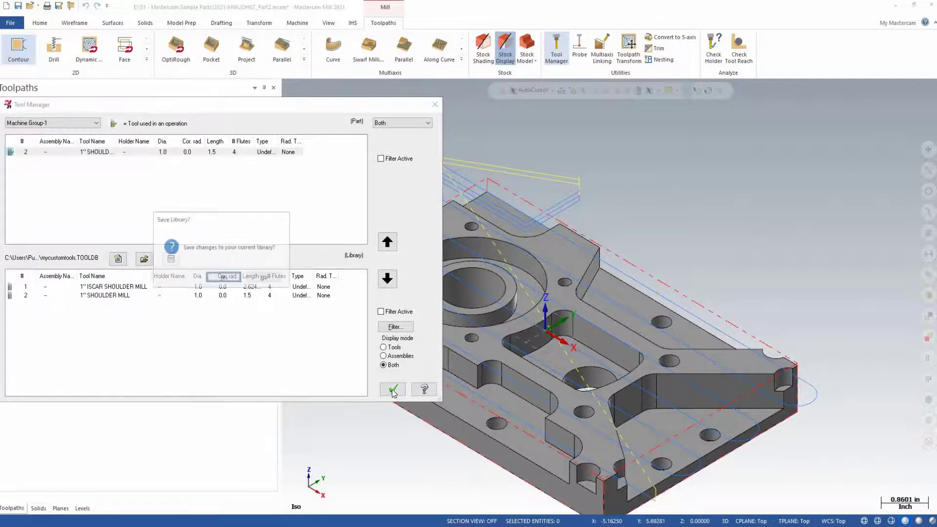
pyautogui.click(232, 281)
pyautogui.scroll(-2, 452, 211)
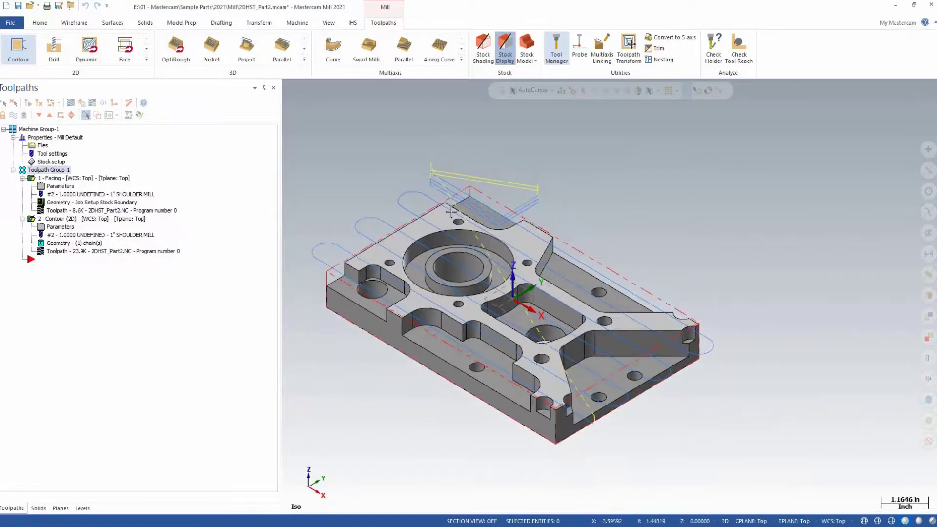